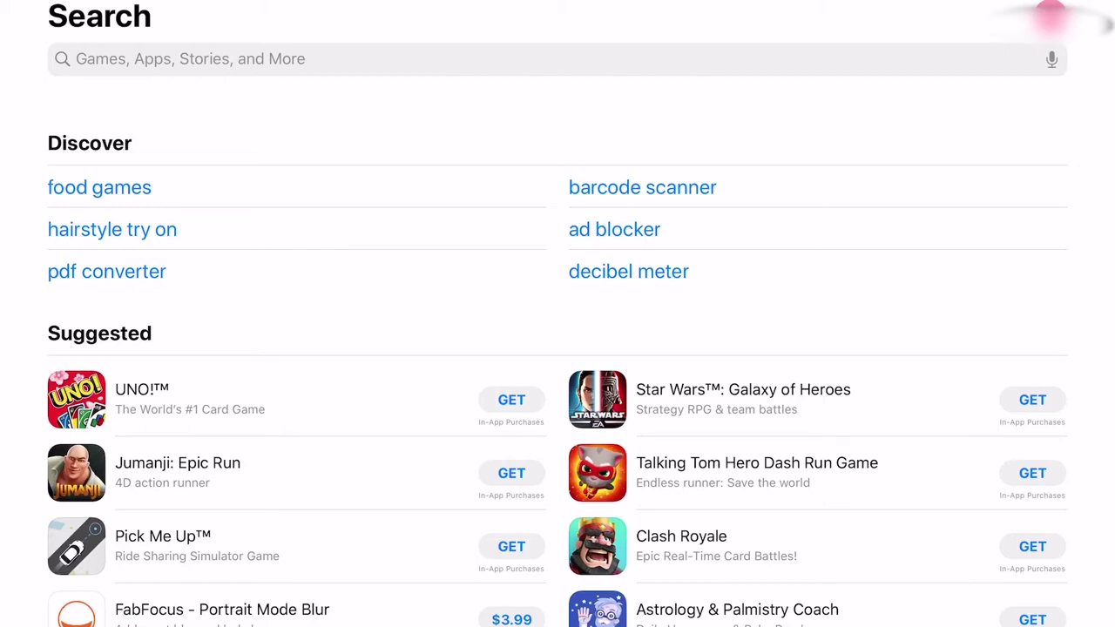
Step: Search the App Store for 'Over' to find the OverDrive app
{"action": "left_click", "coordinate": [557, 58]}
{"action": "type", "text": "Over"}
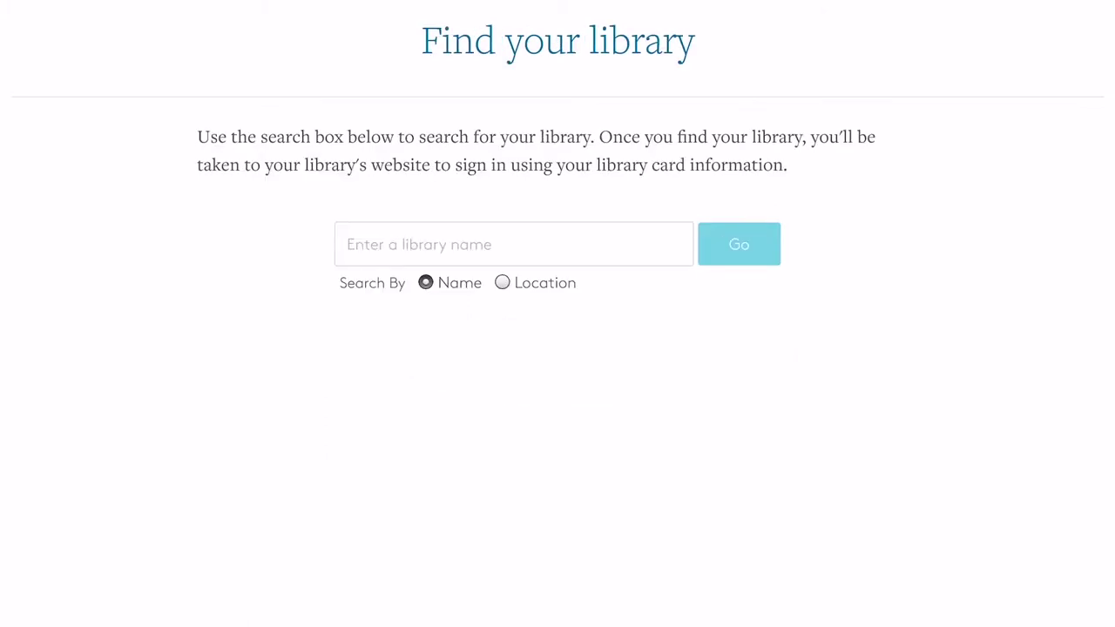
Step: Search libraries for 'Upper Arlington public library' and choose the main result
{"action": "left_click", "coordinate": [513, 244]}
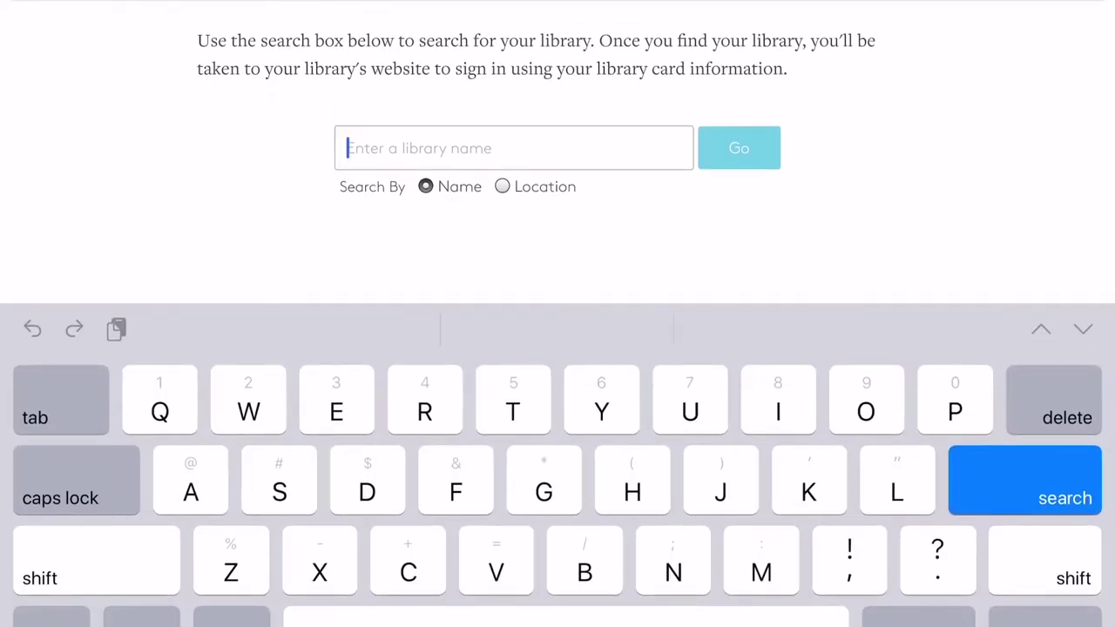
{"action": "type", "text": "Upper Arlington "}
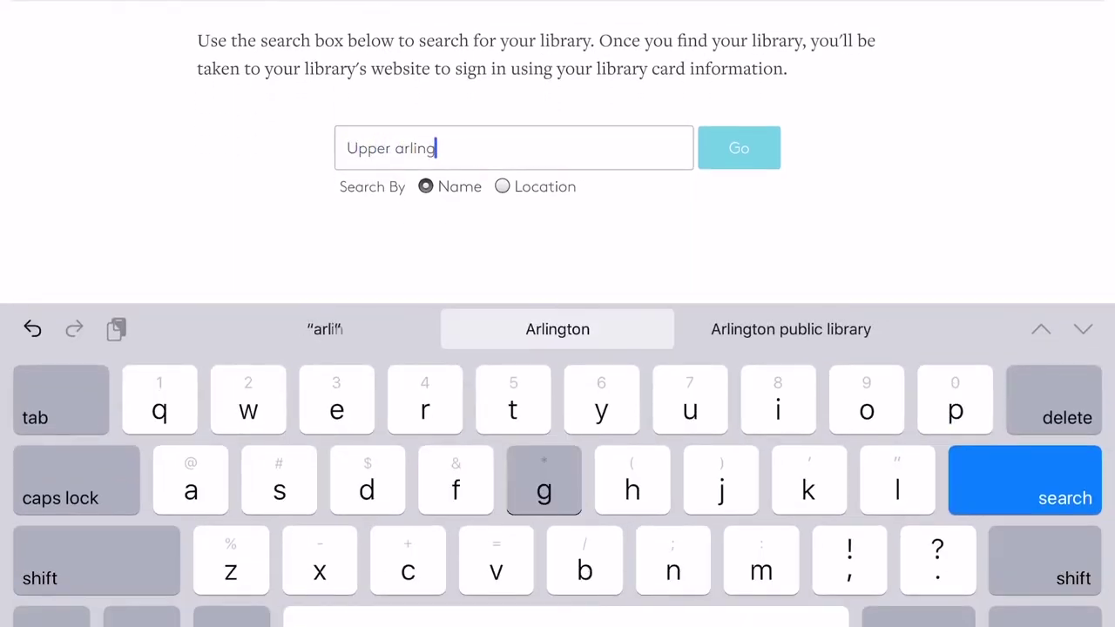
{"action": "type", "text": "publ"}
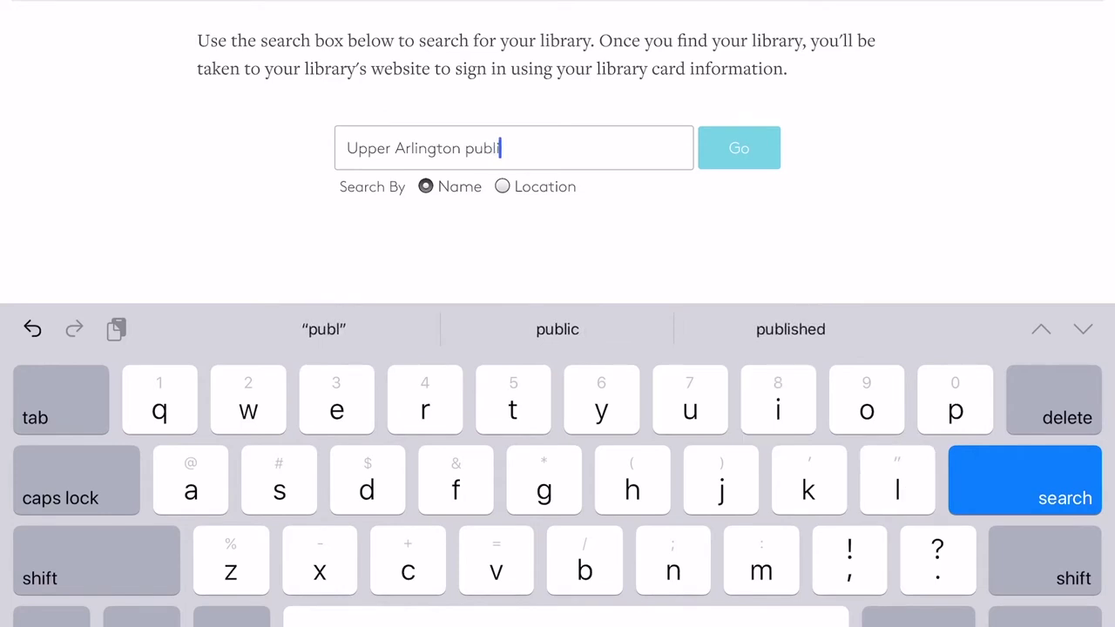
{"action": "type", "text": "ic library"}
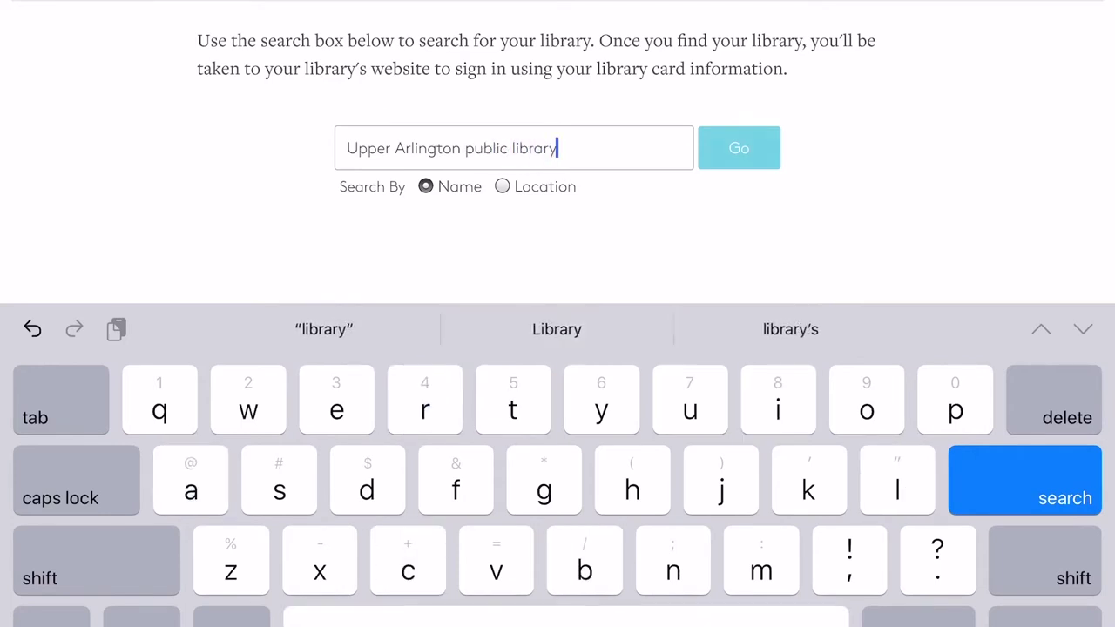
{"action": "key", "text": "Return"}
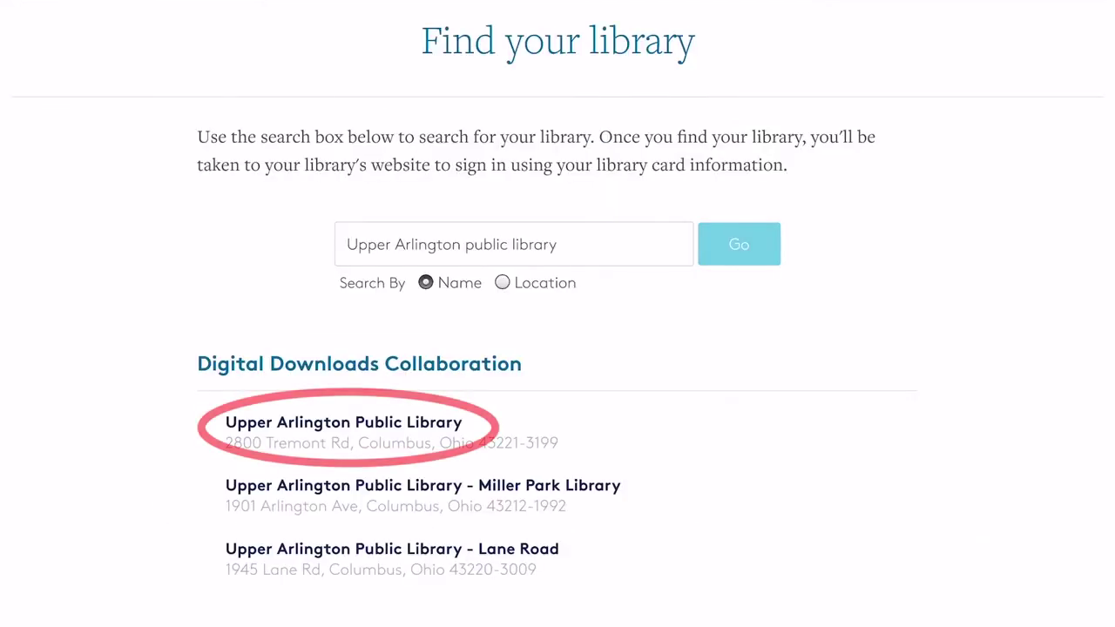
{"action": "left_click", "coordinate": [343, 432]}
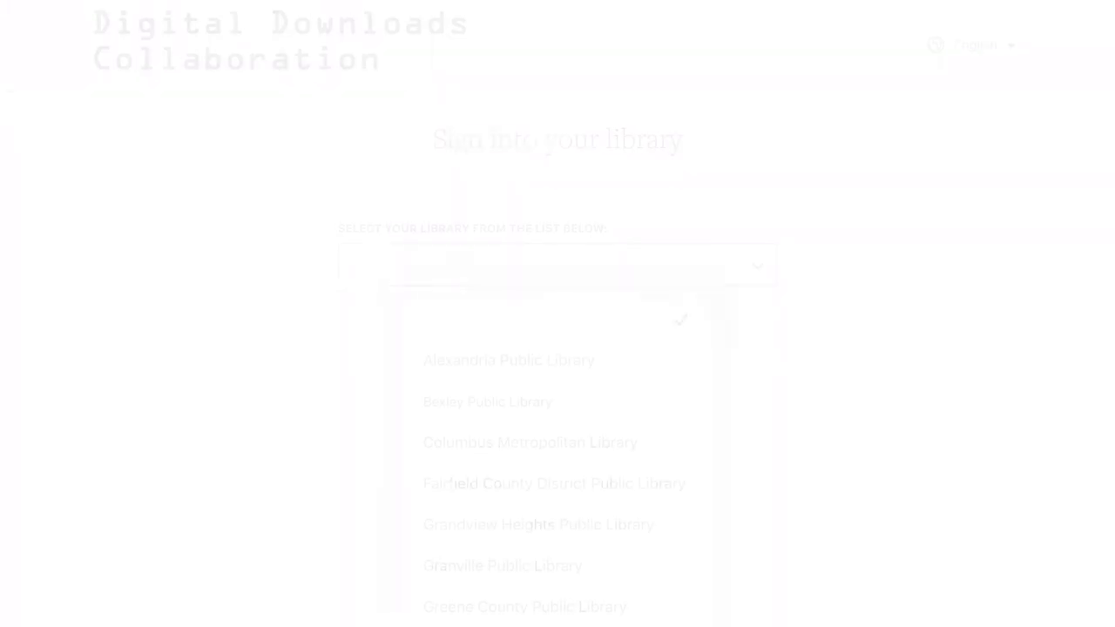
Step: Select Upper Arlington Public Library for sign-in and enter the library card number
{"action": "scroll", "coordinate": [557, 462], "scroll_direction": "down", "scroll_amount": 10}
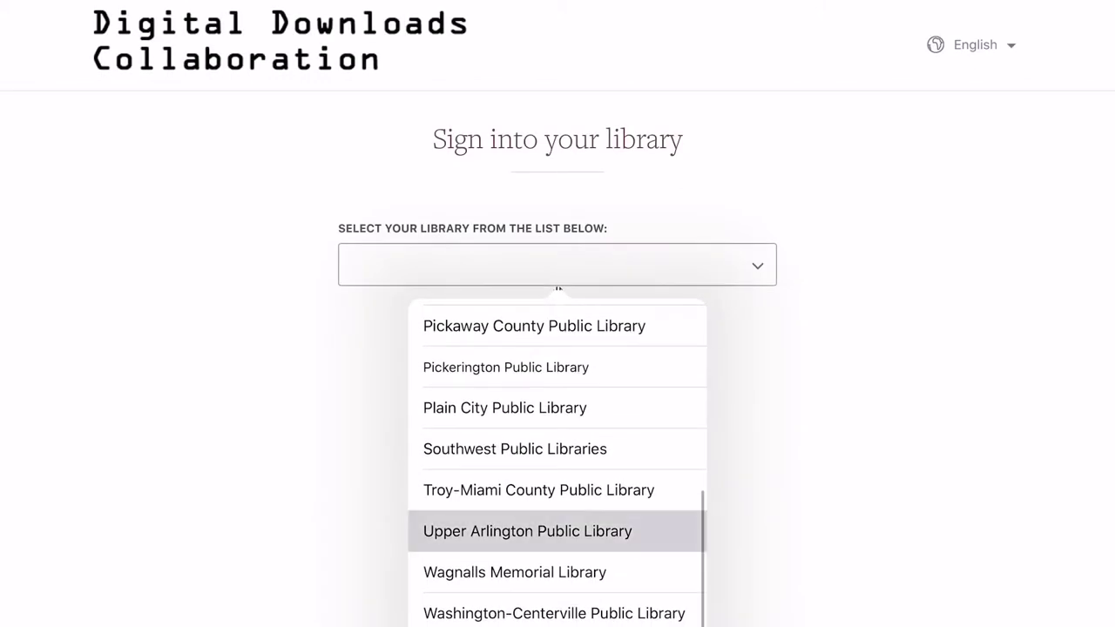
{"action": "left_click", "coordinate": [527, 530]}
{"action": "left_click", "coordinate": [557, 344]}
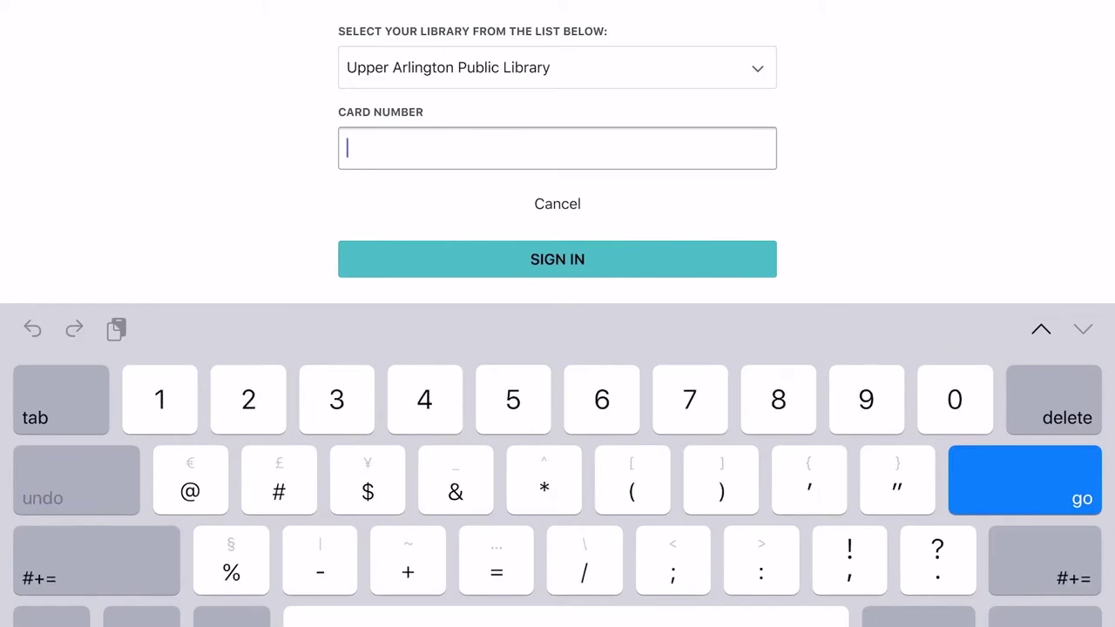
{"action": "type", "text": "20"}
{"action": "type", "text": "00"}
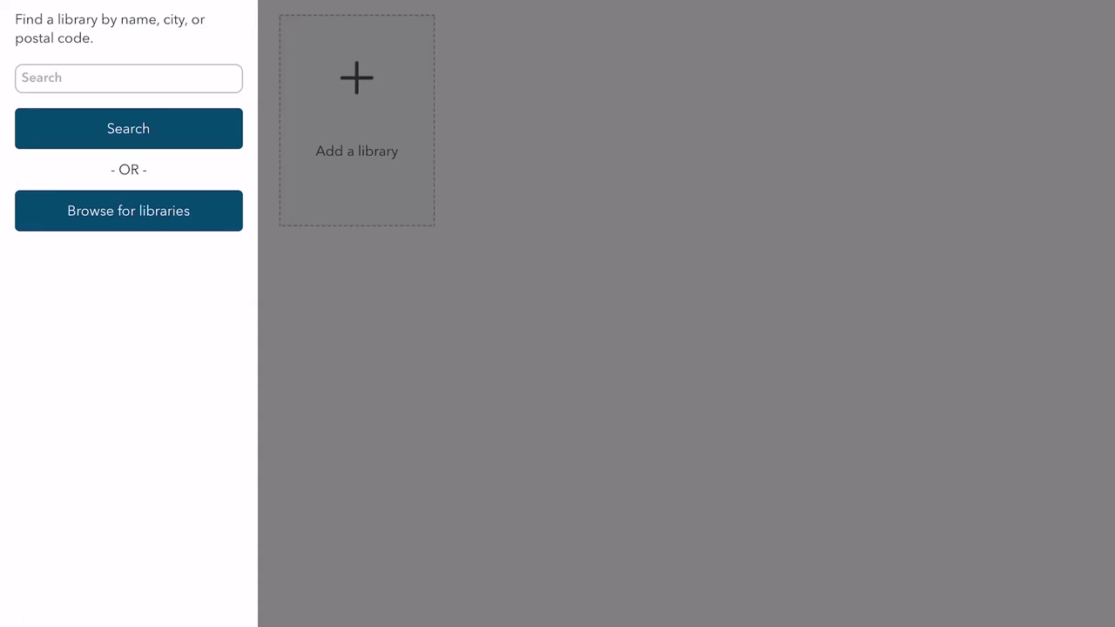
Step: Add Upper Arlington Public Library via search and open its Digital Downloads Collaboration site
{"action": "left_click", "coordinate": [128, 77]}
{"action": "type", "text": "upper Arlington public librar"}
{"action": "left_click", "coordinate": [557, 329]}
{"action": "left_click", "coordinate": [128, 128]}
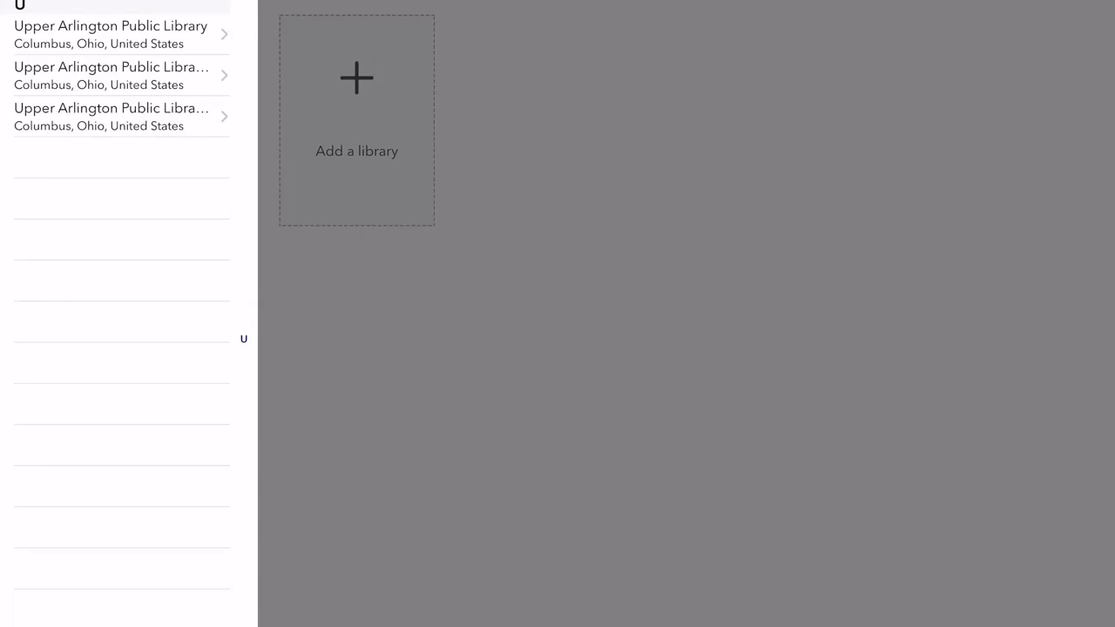
{"action": "left_click", "coordinate": [113, 33]}
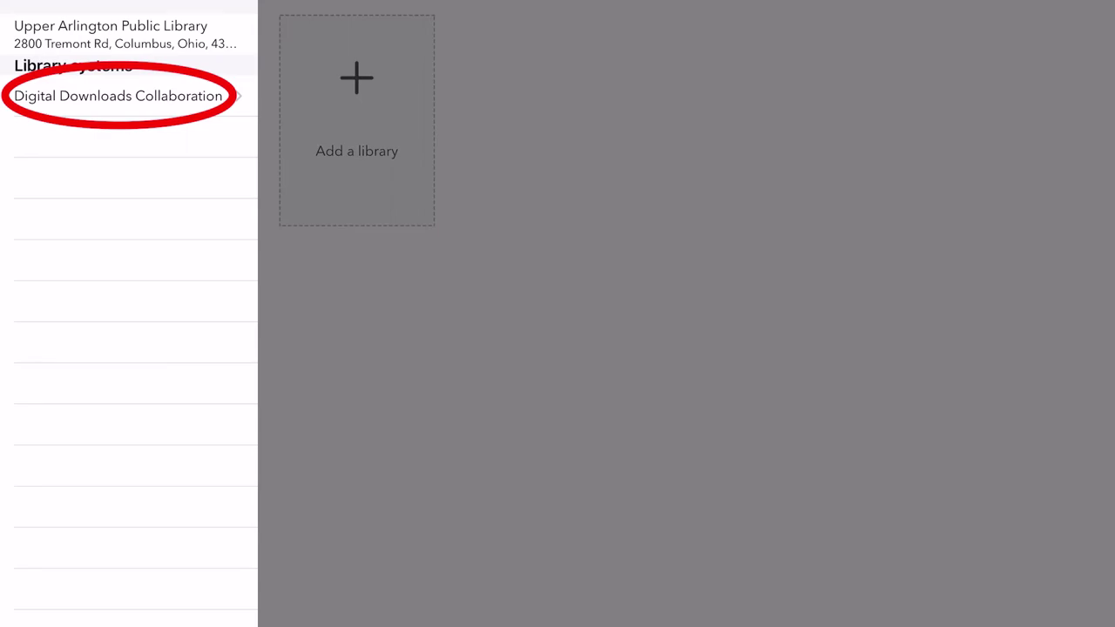
{"action": "left_click", "coordinate": [118, 96]}
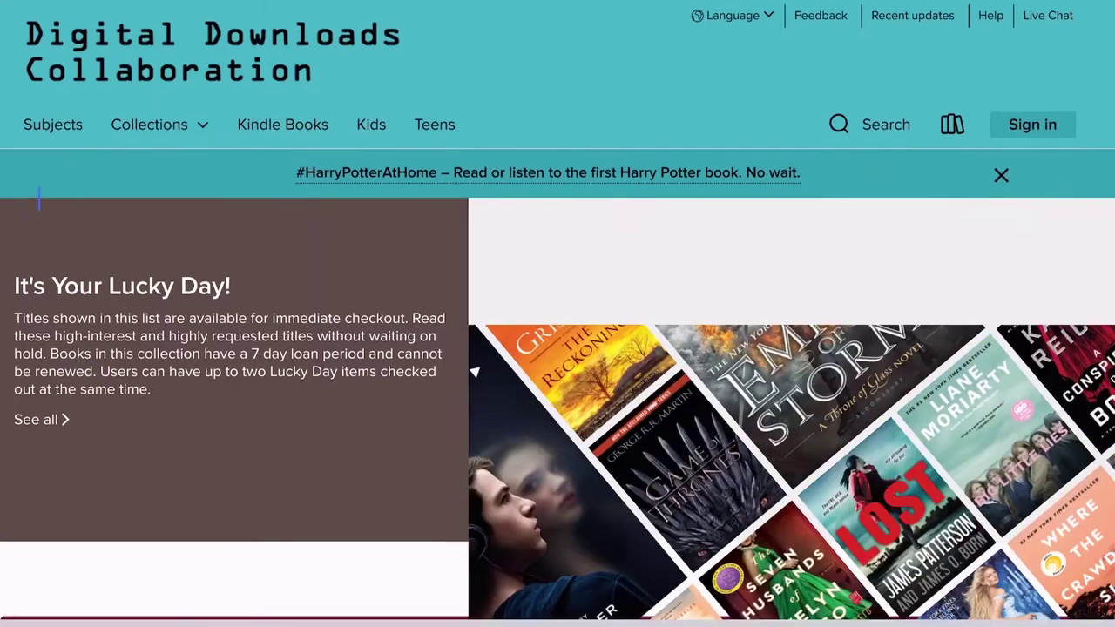
Step: Search the catalogue for author Jhumpa Lahiri, review the 12 titles, and reopen the search
{"action": "left_click", "coordinate": [869, 129]}
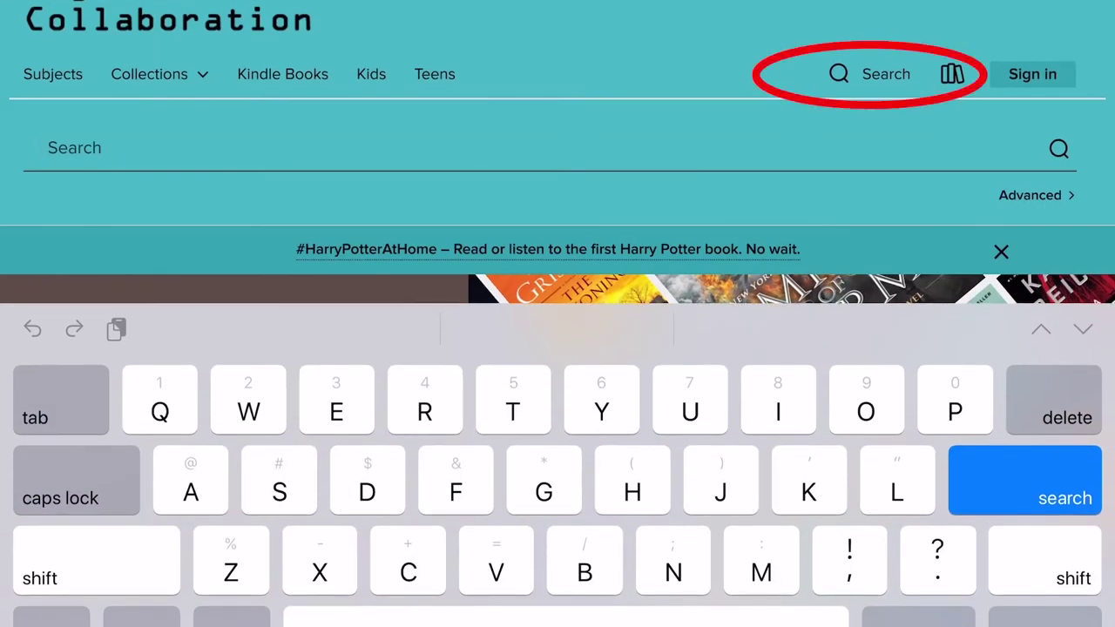
{"action": "type", "text": "Jh"}
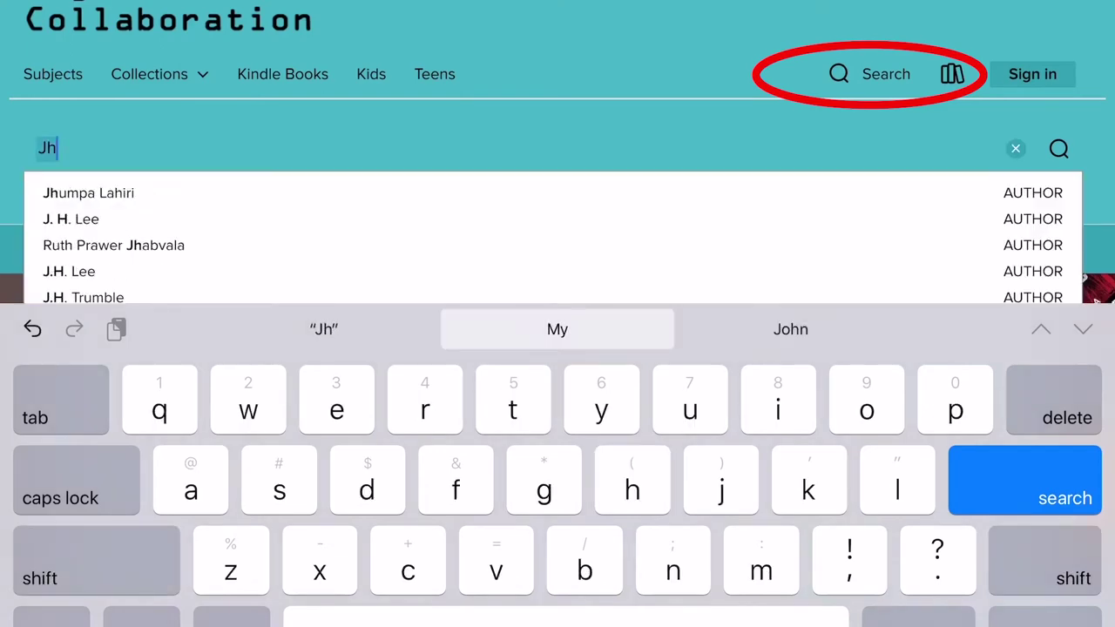
{"action": "left_click", "coordinate": [87, 192]}
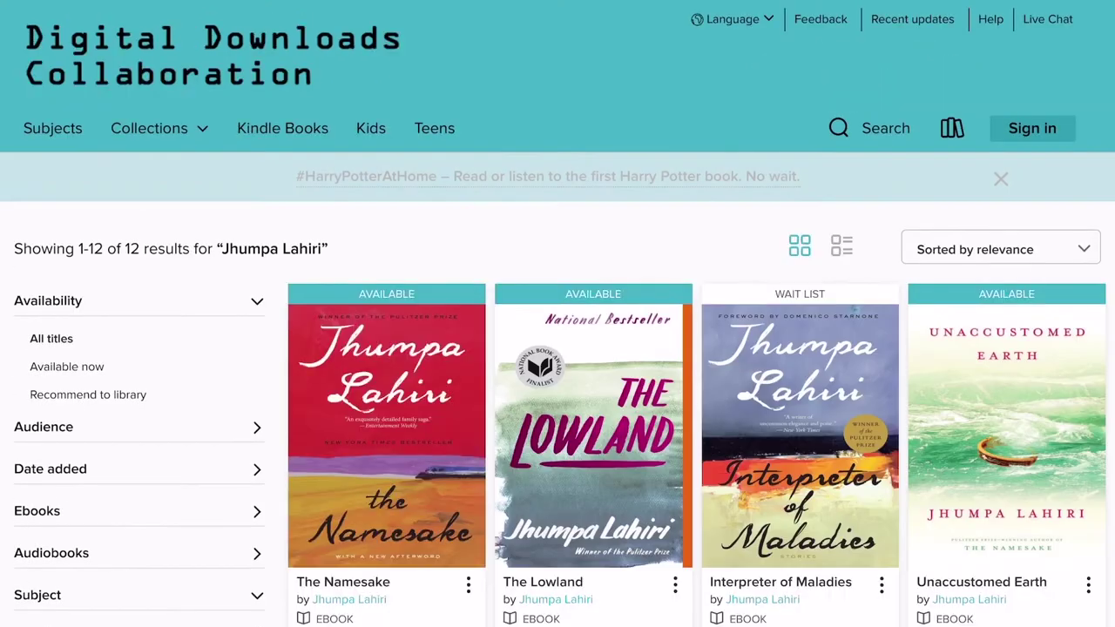
{"action": "scroll", "coordinate": [557, 314], "scroll_direction": "down", "scroll_amount": 3}
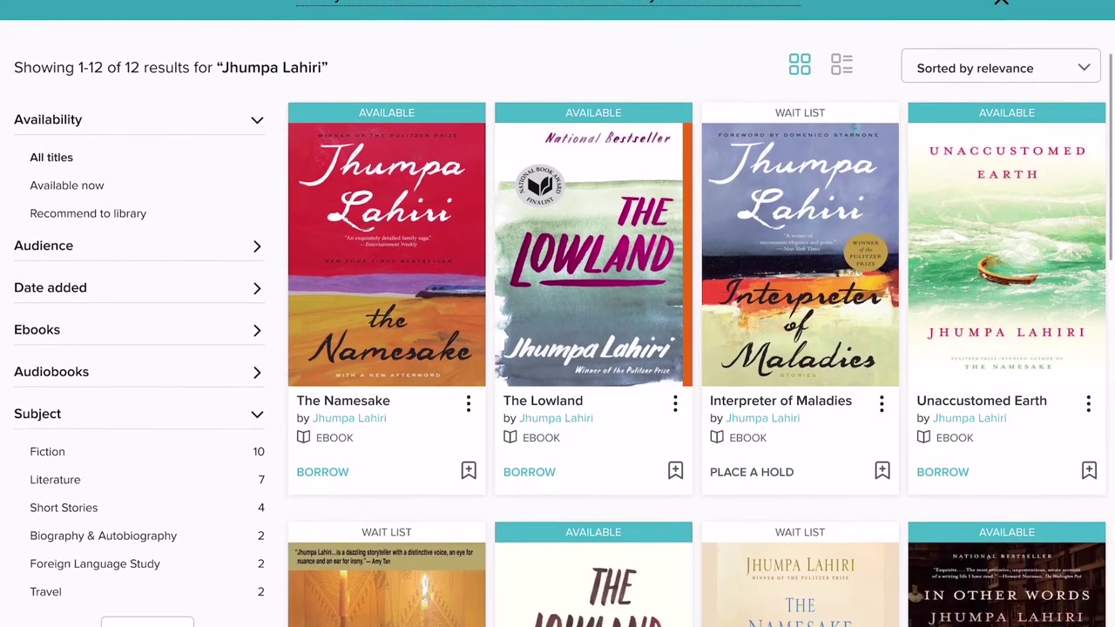
{"action": "scroll", "coordinate": [557, 313], "scroll_direction": "down", "scroll_amount": 2}
{"action": "scroll", "coordinate": [557, 314], "scroll_direction": "up", "scroll_amount": 3}
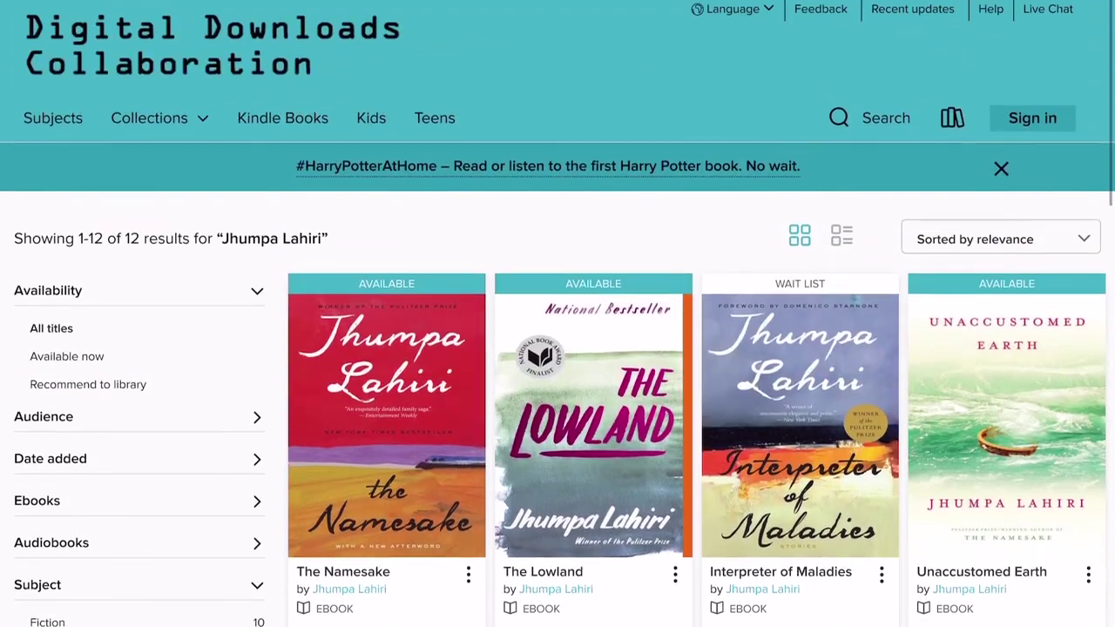
{"action": "left_click", "coordinate": [866, 116]}
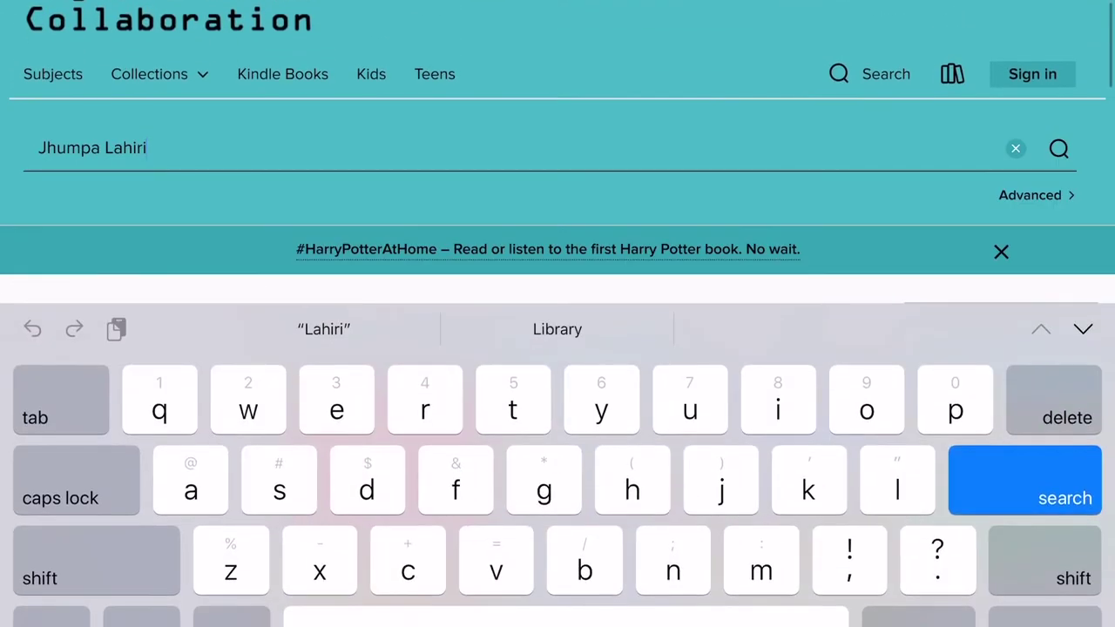
Step: Open Advanced Search and look through its search fields
{"action": "left_click", "coordinate": [1030, 195]}
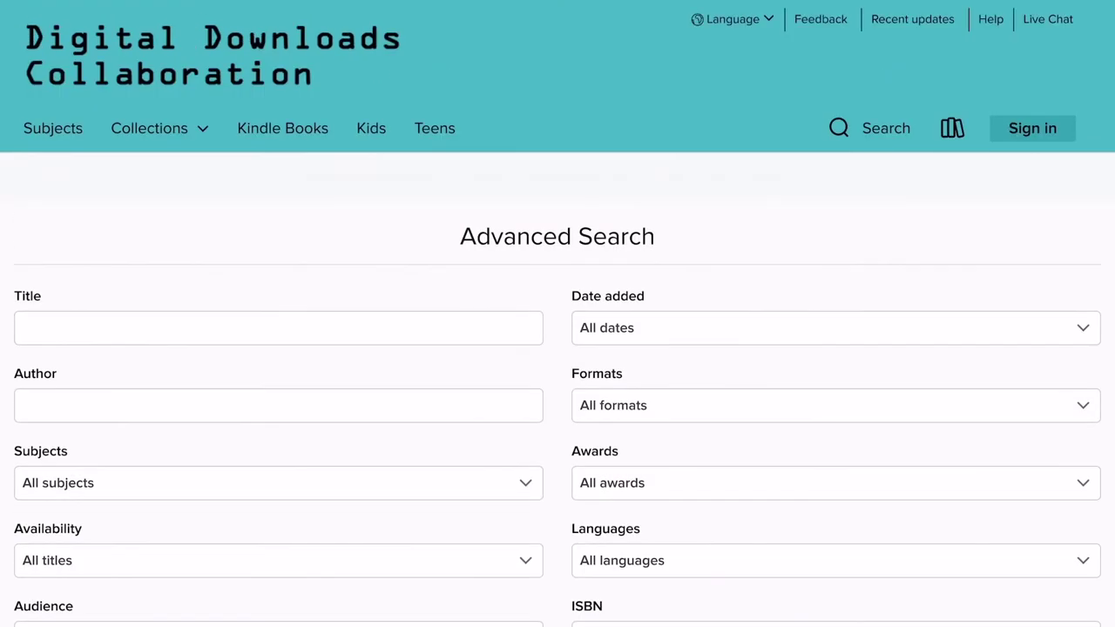
{"action": "scroll", "coordinate": [558, 313], "scroll_direction": "down", "scroll_amount": 3}
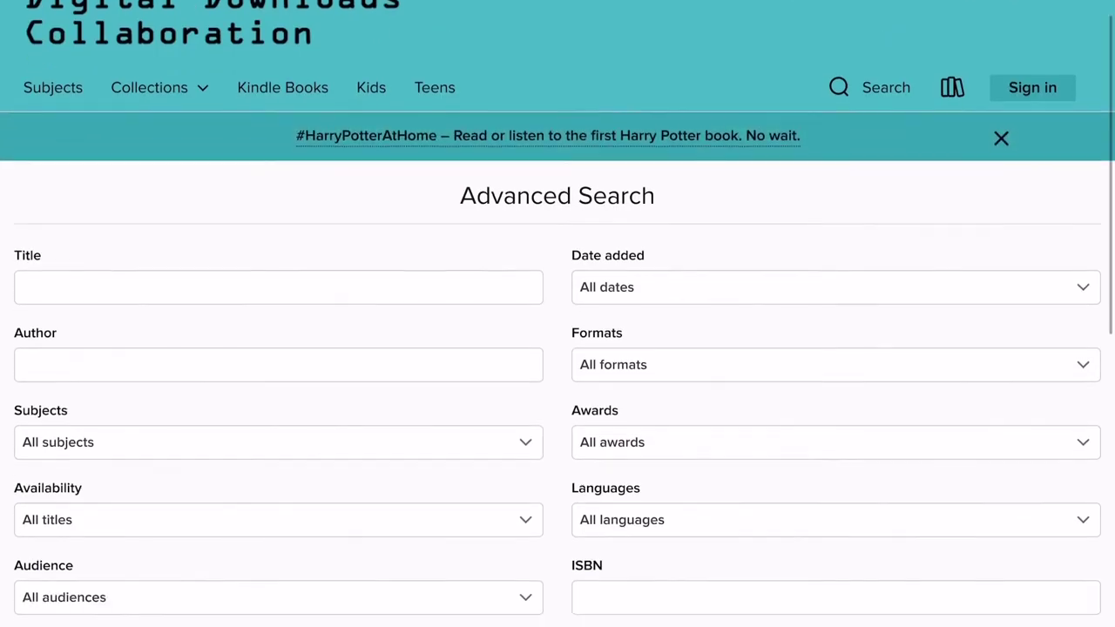
{"action": "scroll", "coordinate": [557, 313], "scroll_direction": "down", "scroll_amount": 1}
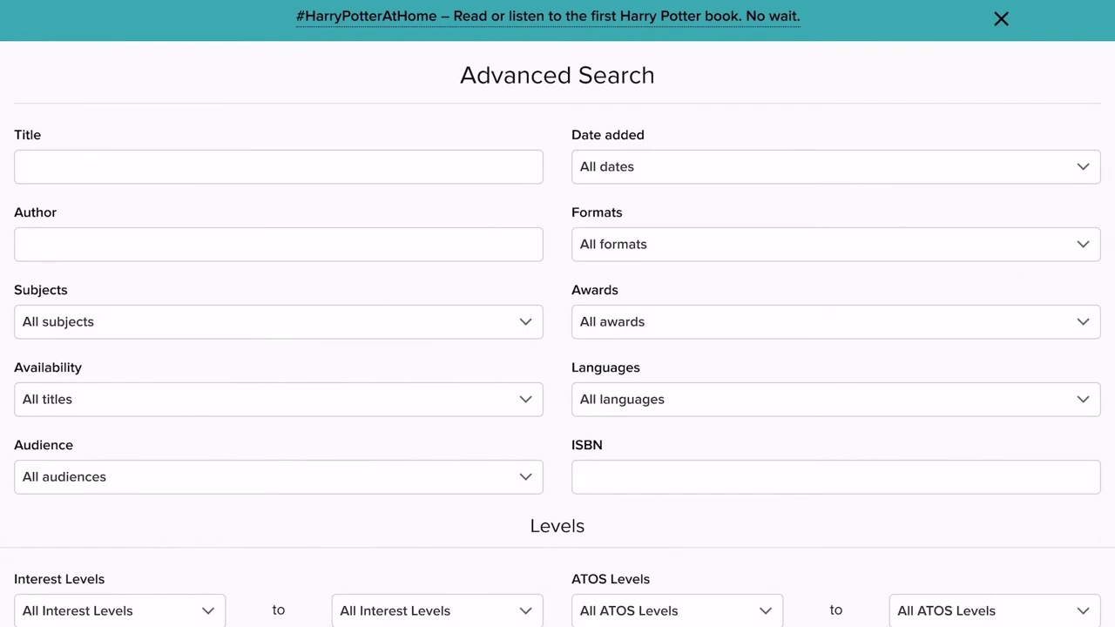
{"action": "scroll", "coordinate": [557, 314], "scroll_direction": "down", "scroll_amount": 2}
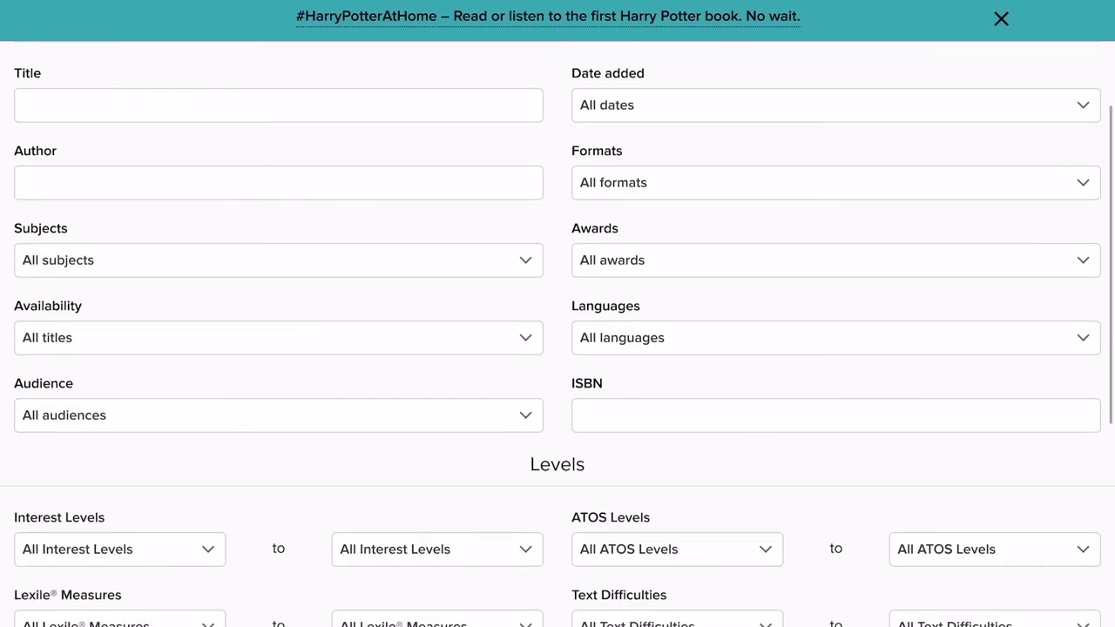
{"action": "scroll", "coordinate": [558, 314], "scroll_direction": "down", "scroll_amount": 5}
{"action": "scroll", "coordinate": [558, 313], "scroll_direction": "up", "scroll_amount": 9}
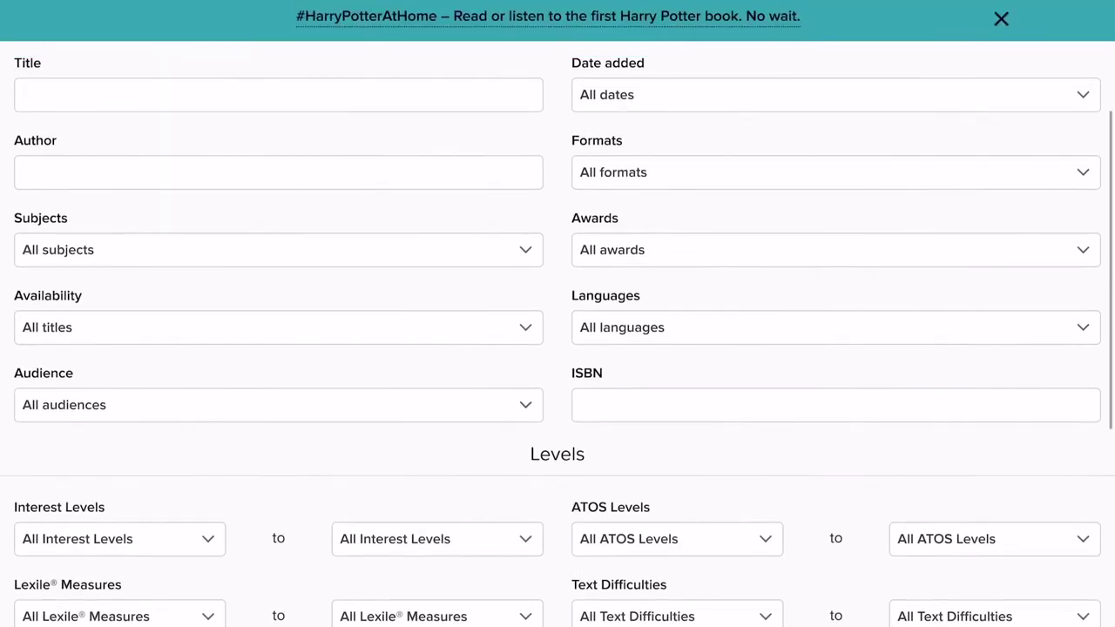
{"action": "scroll", "coordinate": [557, 313], "scroll_direction": "up", "scroll_amount": 2}
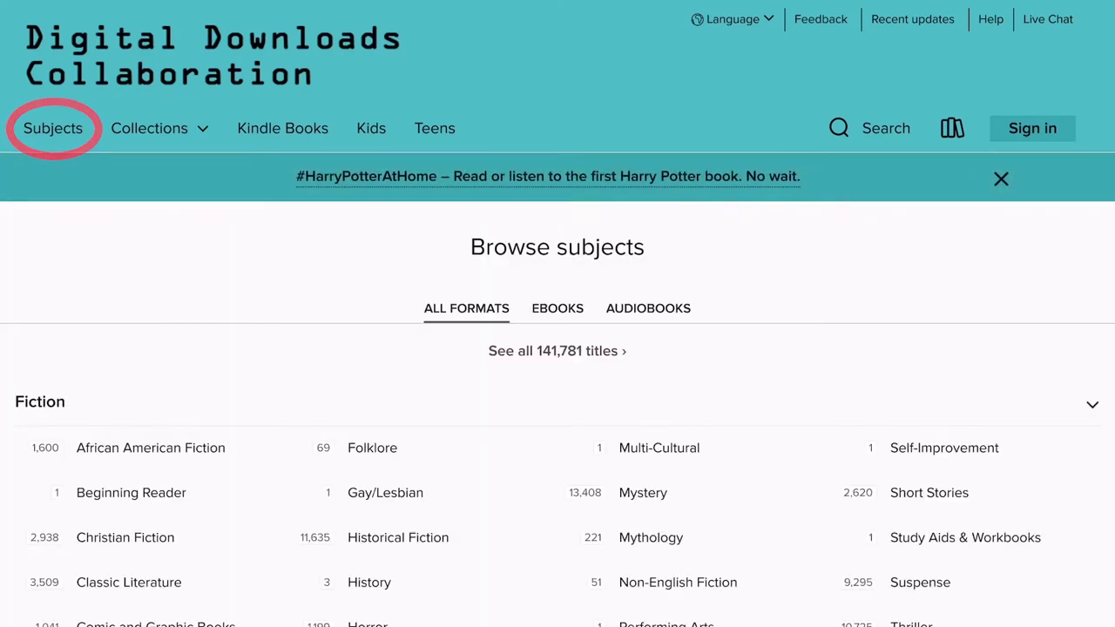
Step: Show the Mystery fiction subject and scroll through its 13,408 titles
{"action": "scroll", "coordinate": [557, 313], "scroll_direction": "down", "scroll_amount": 3}
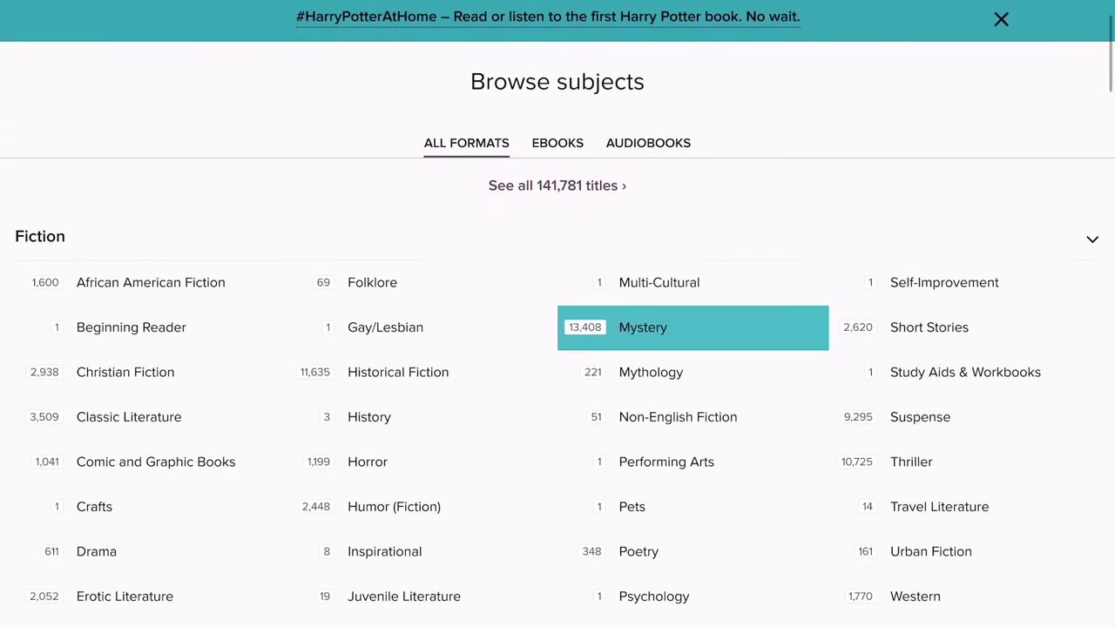
{"action": "left_click", "coordinate": [643, 327]}
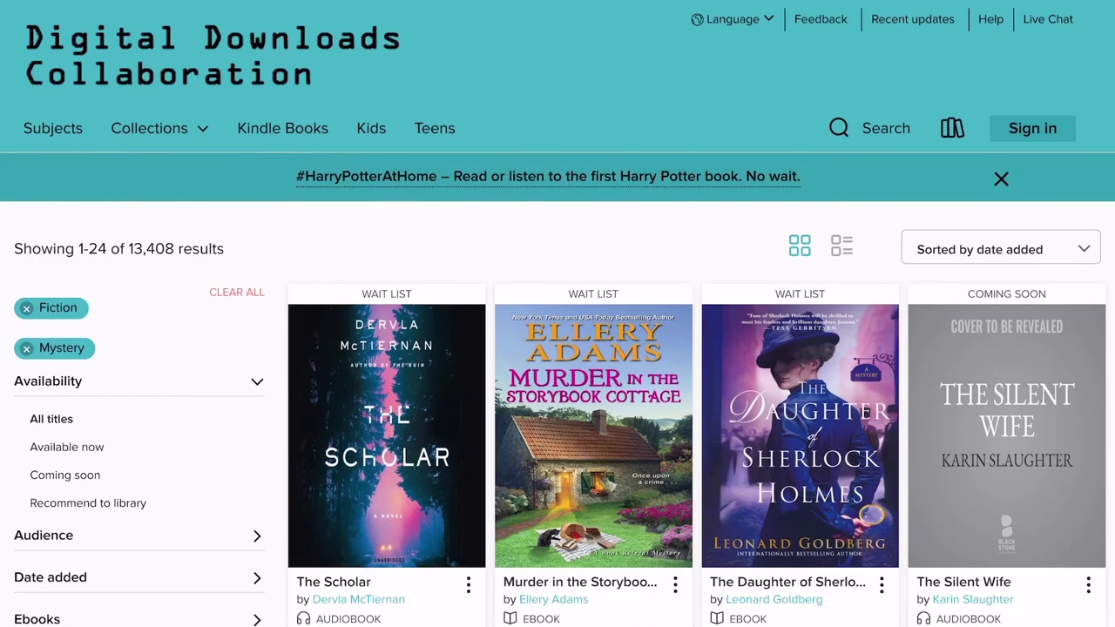
{"action": "scroll", "coordinate": [557, 313], "scroll_direction": "down", "scroll_amount": 3}
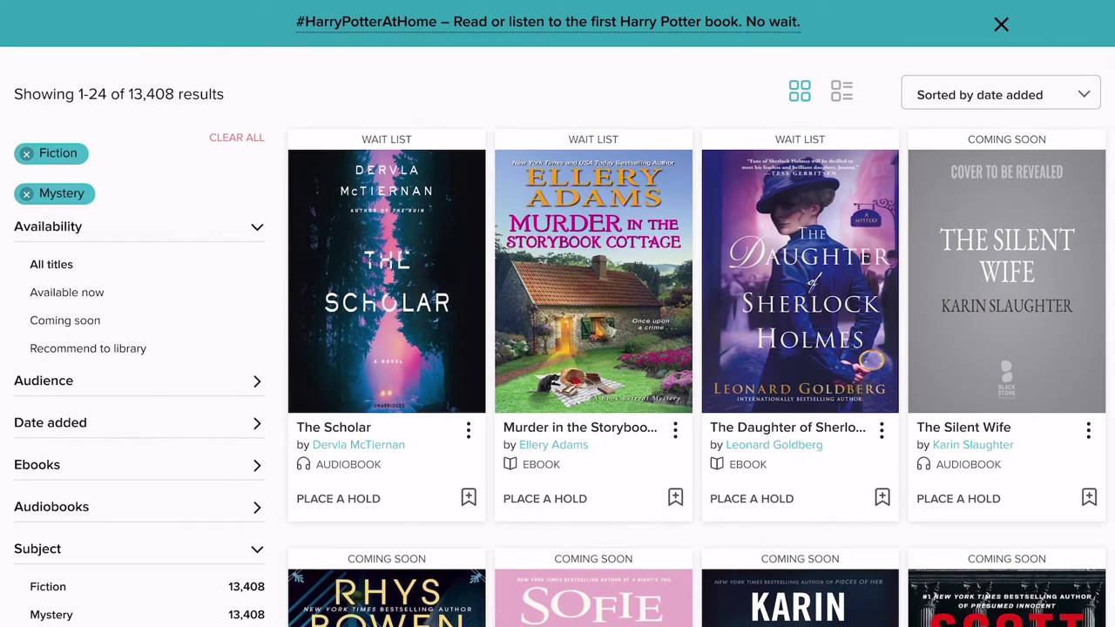
{"action": "scroll", "coordinate": [557, 314], "scroll_direction": "down", "scroll_amount": 2}
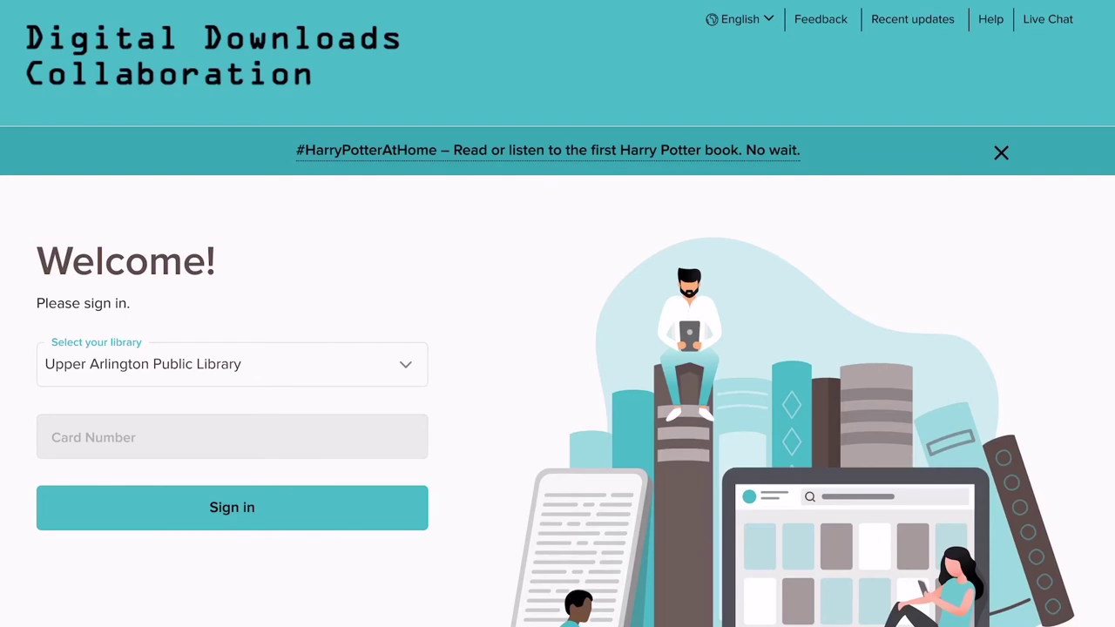
Step: Sign in with the library card number and start borrowing the Twisted Twenty-Six ebook
{"action": "left_click", "coordinate": [231, 437]}
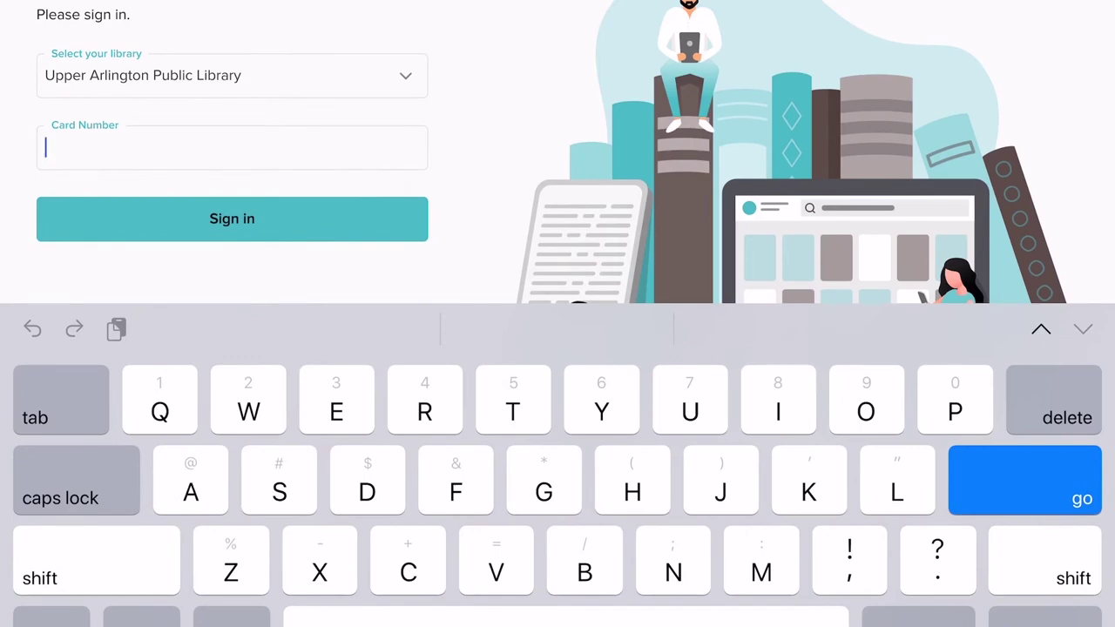
{"action": "type", "text": "2000"}
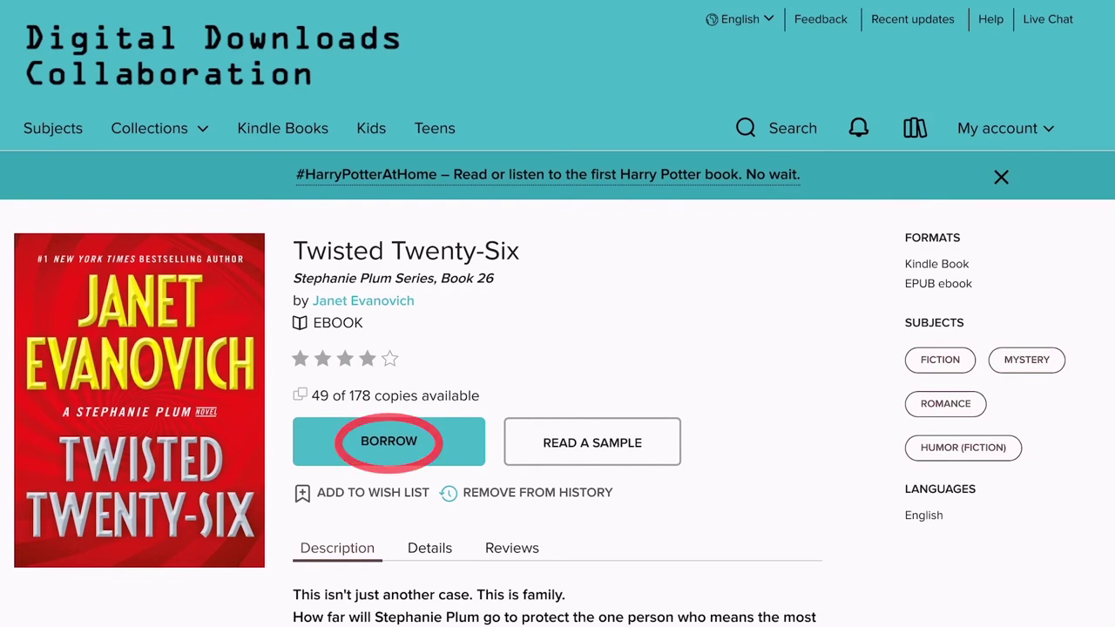
{"action": "left_click", "coordinate": [389, 441]}
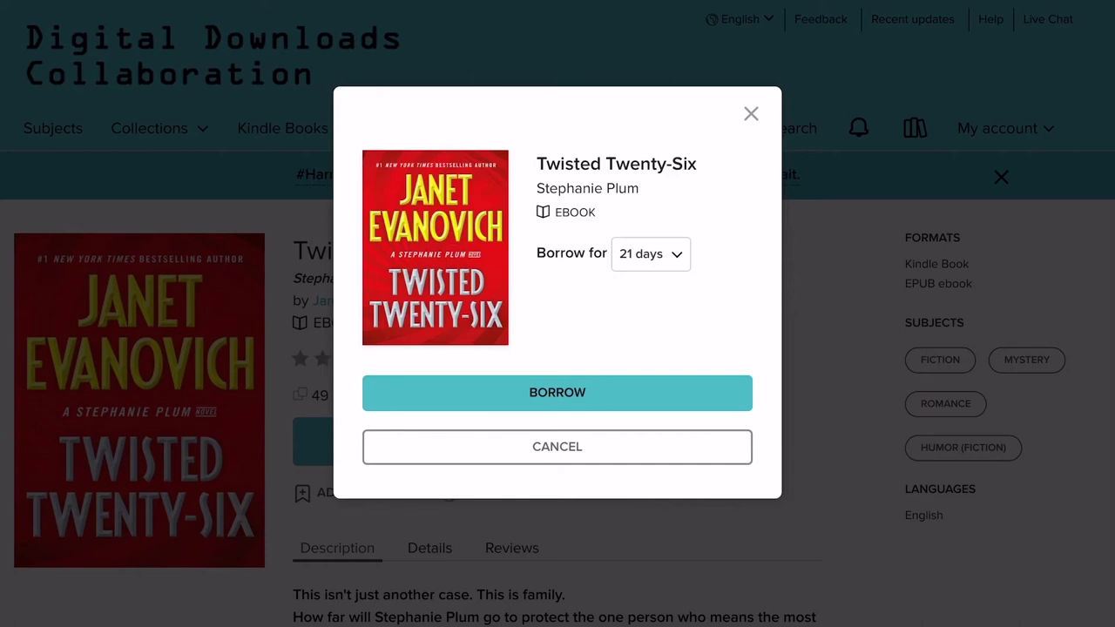
Step: Keep the 21-day lending period and confirm borrowing Twisted Twenty-Six
{"action": "left_click", "coordinate": [651, 253]}
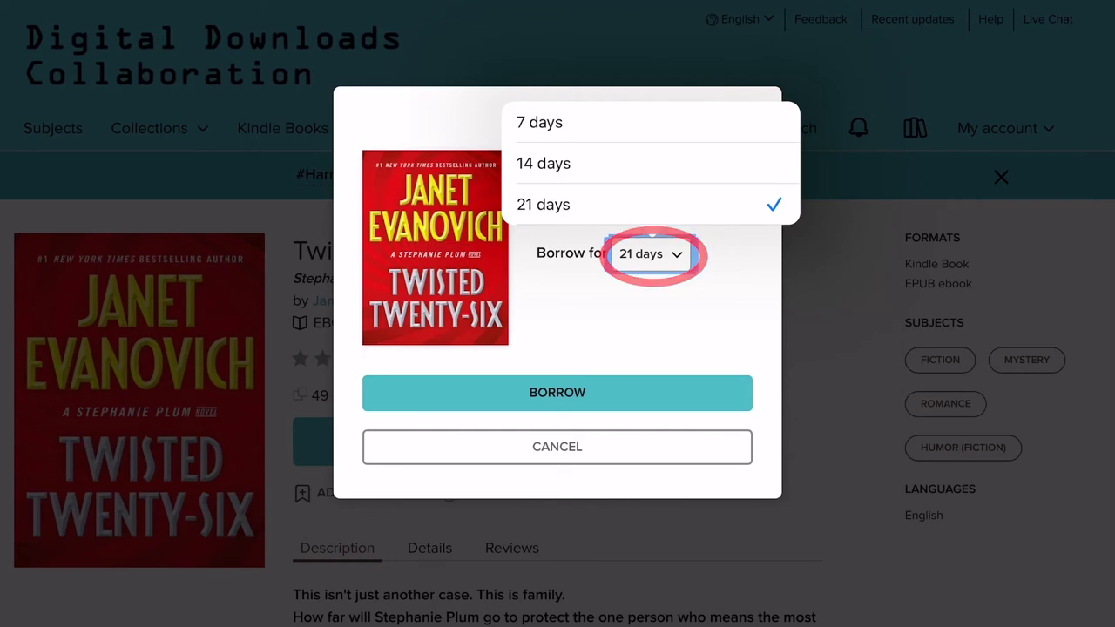
{"action": "key", "text": "Escape"}
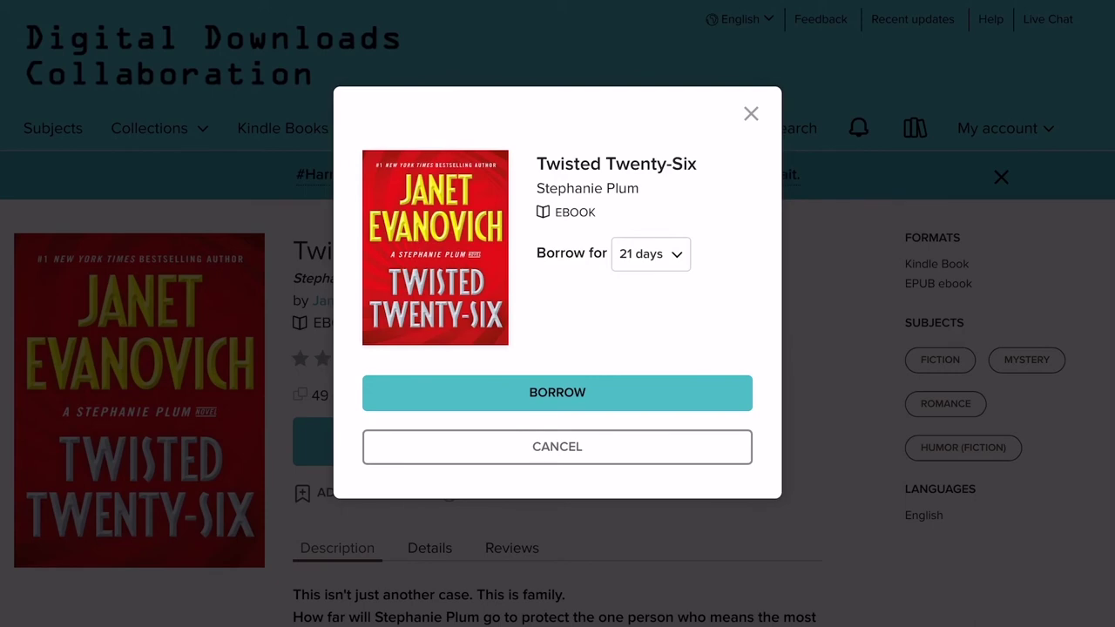
{"action": "key", "text": "Tab"}
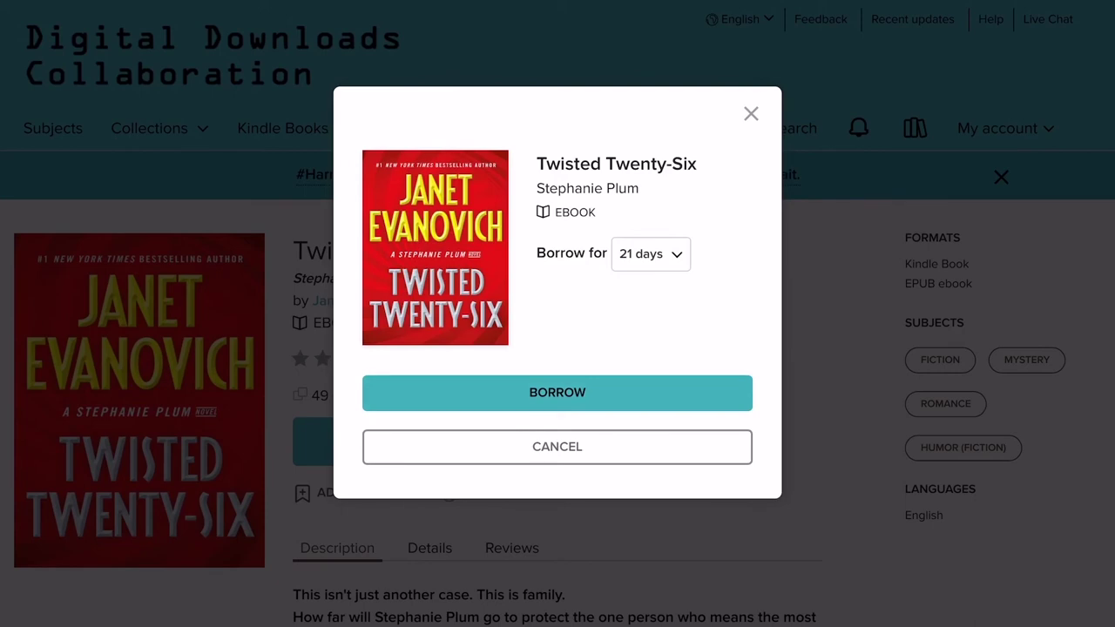
{"action": "key", "text": "Return"}
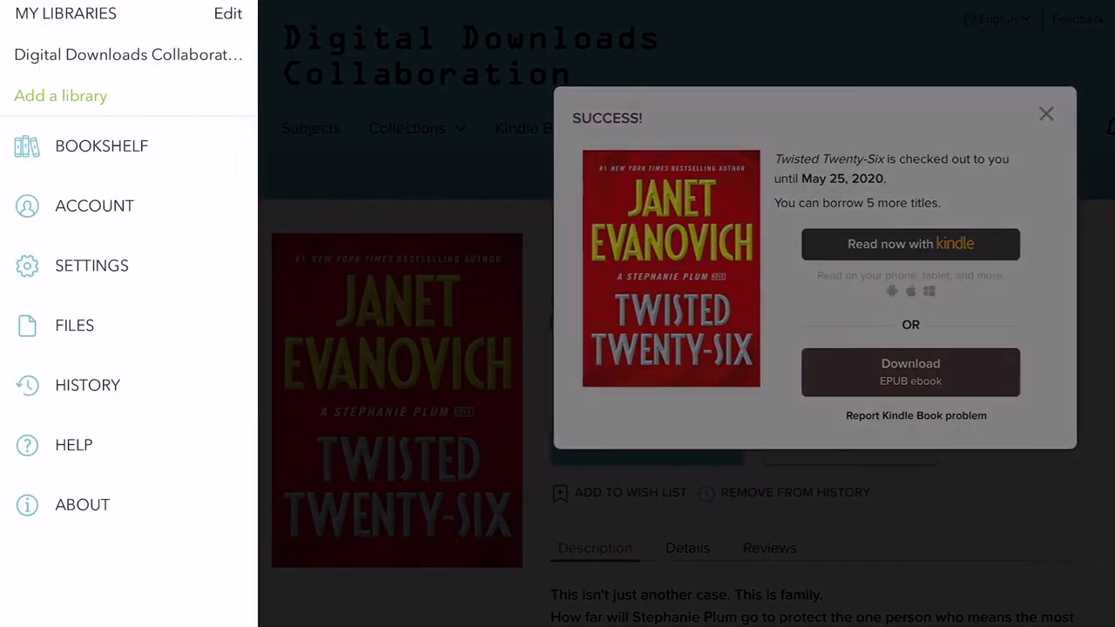
Step: Dismiss the success message and go to the Bookshelf of borrowed titles
{"action": "left_click", "coordinate": [101, 145]}
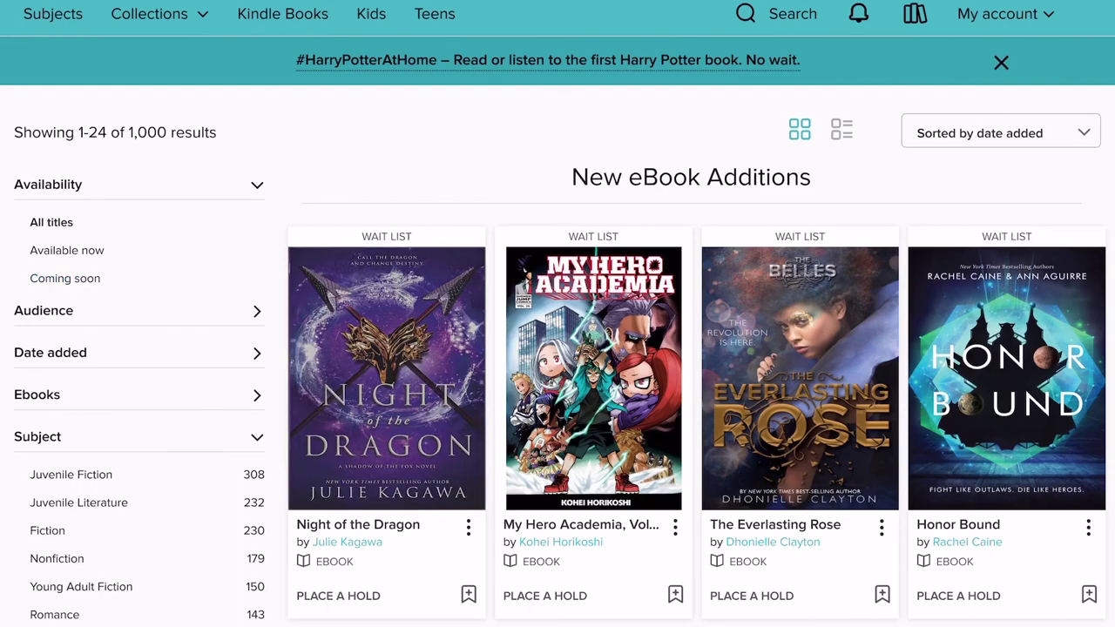
Step: Open Night of the Dragon's Place a Hold form and select its email address field
{"action": "left_click", "coordinate": [386, 378]}
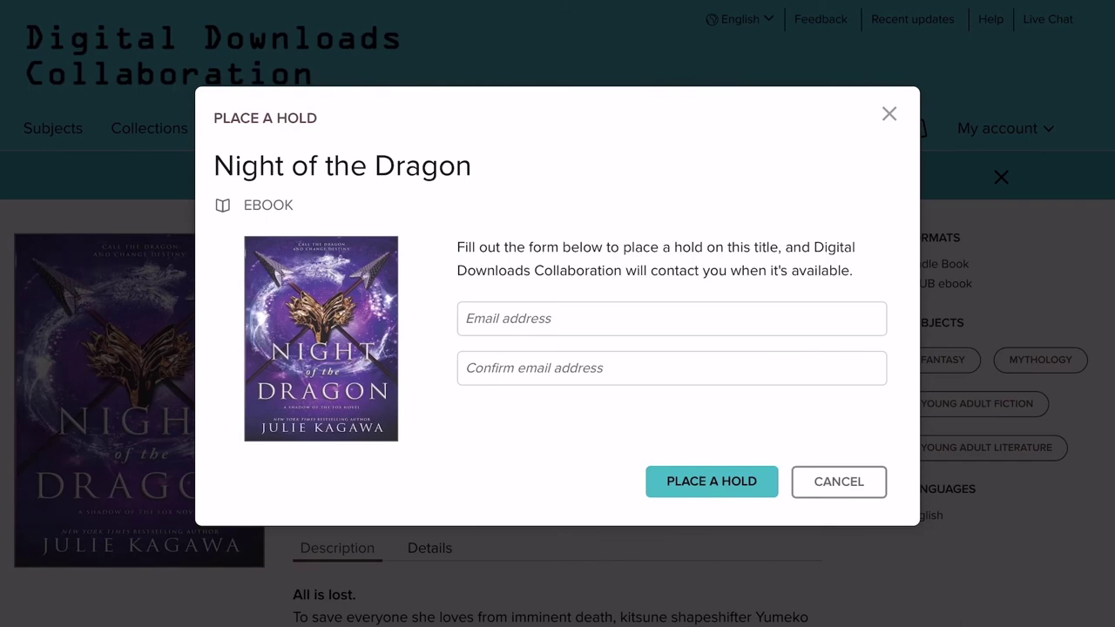
{"action": "left_click", "coordinate": [671, 318]}
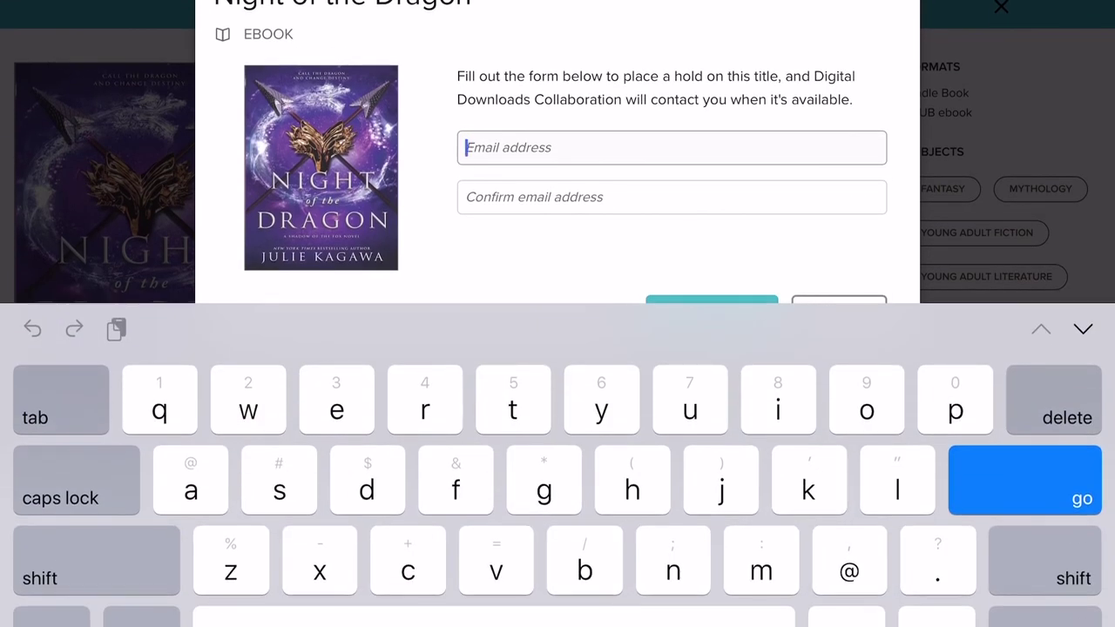